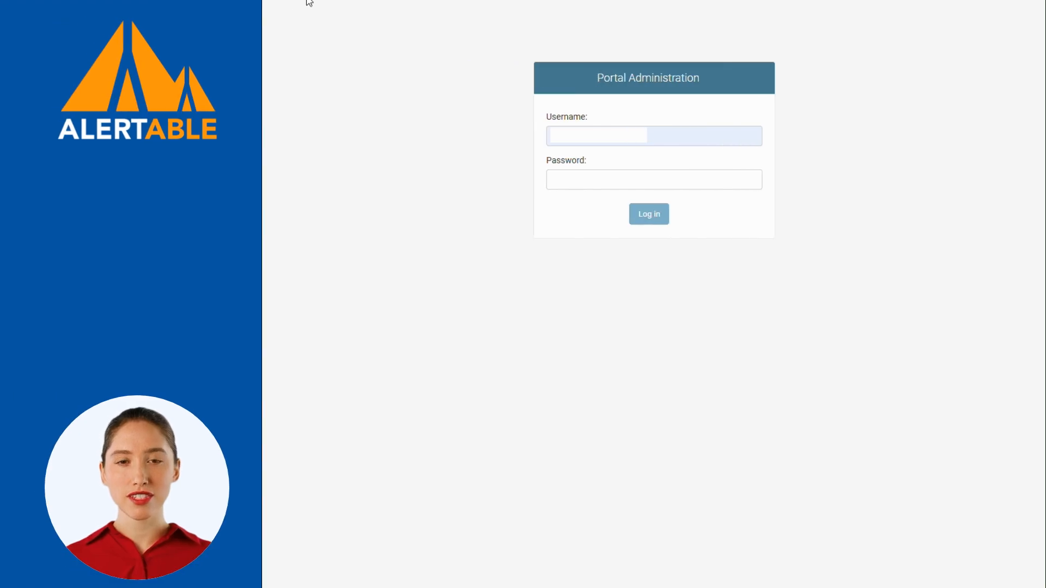
Log in to Portal Administration with the admin password to reach the dashboard.
{"action": "left_click", "coordinate": [468, 181]}
{"action": "type", "text": "•••••••••"}
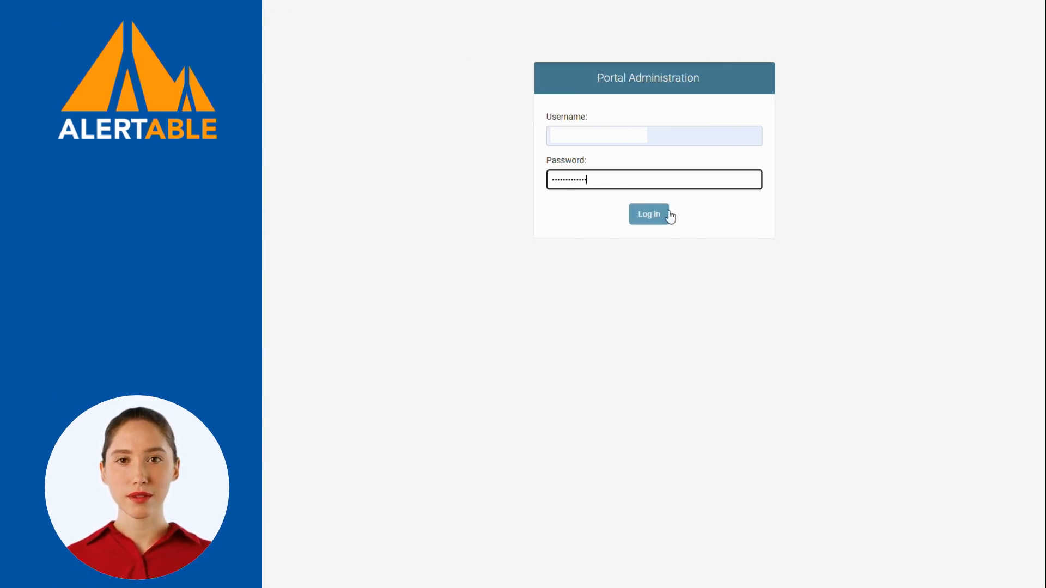
{"action": "left_click", "coordinate": [665, 216]}
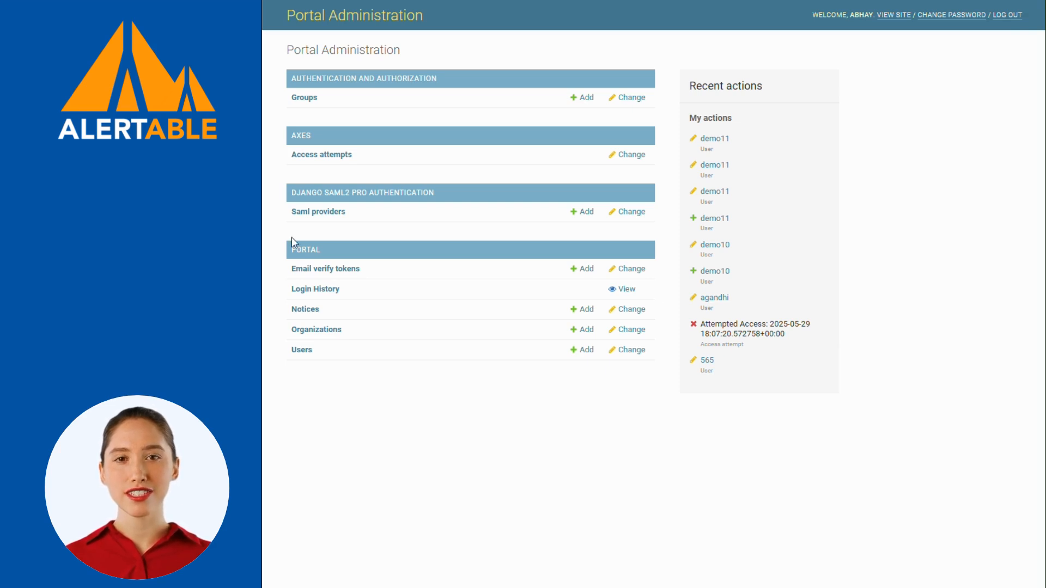
Start a new user from the Users list with username demo12.
{"action": "left_click", "coordinate": [301, 350]}
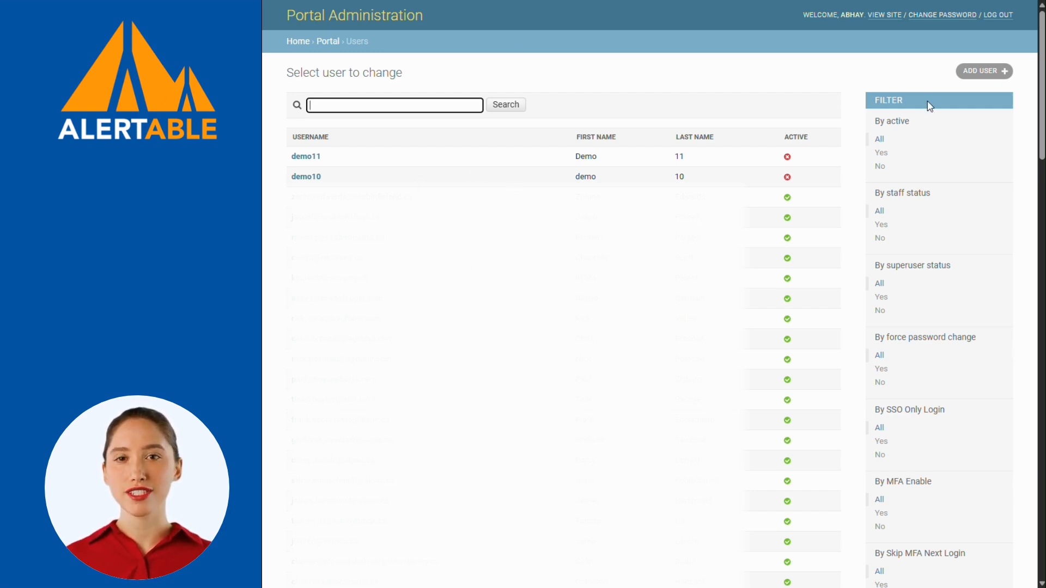
{"action": "left_click", "coordinate": [983, 71]}
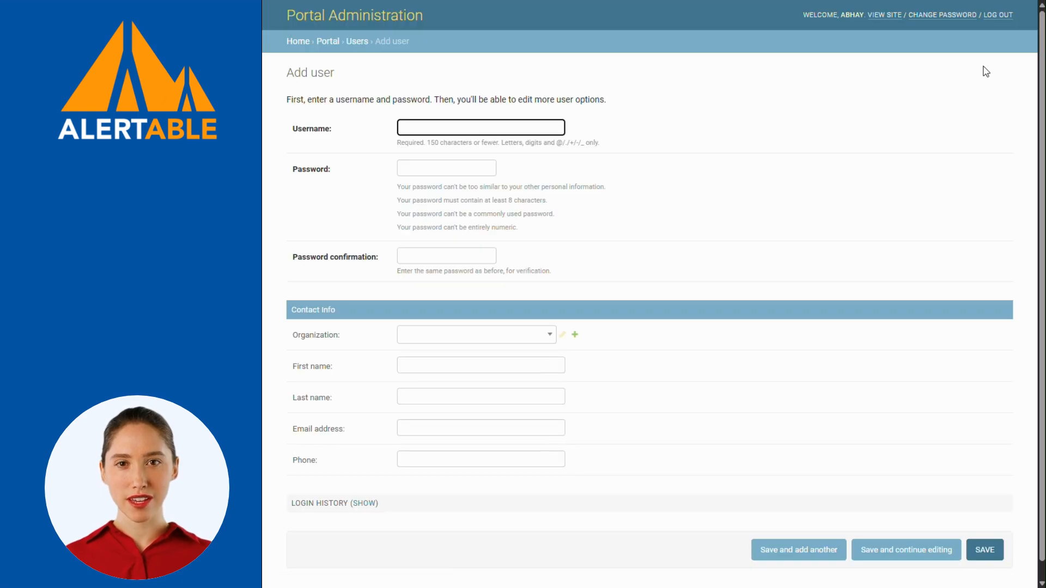
{"action": "left_click", "coordinate": [455, 126]}
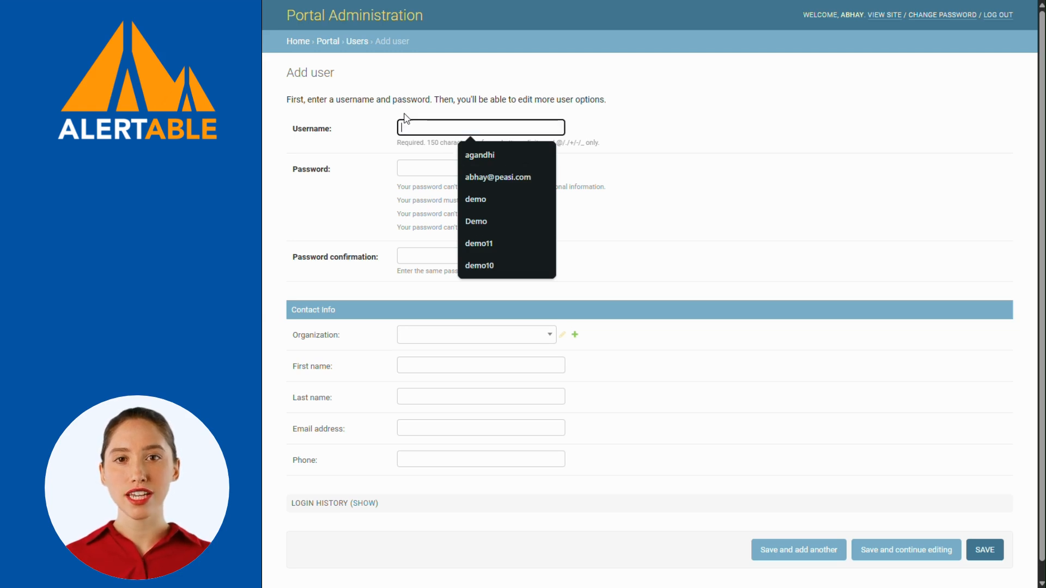
{"action": "type", "text": "demo"}
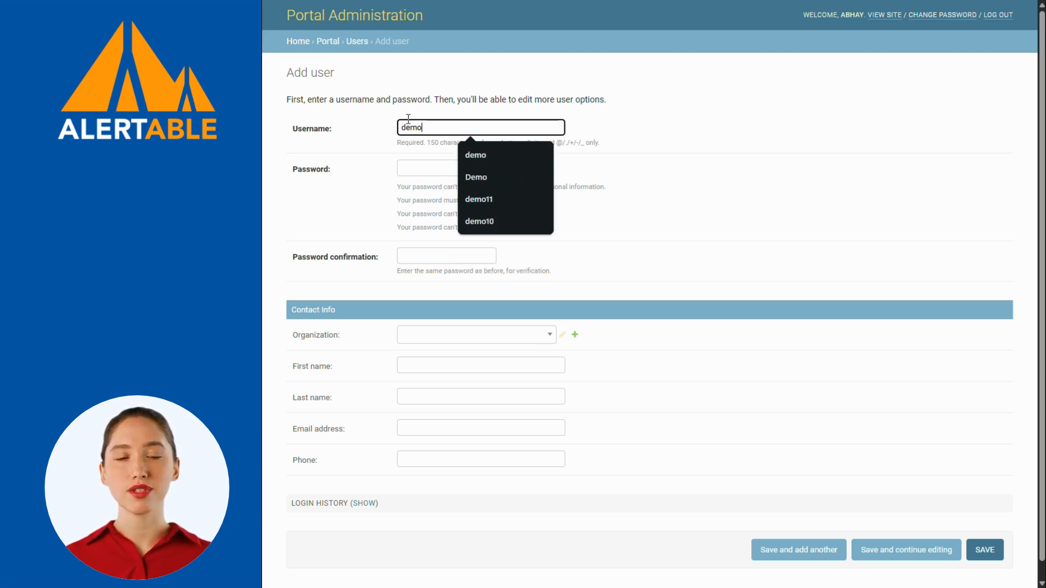
{"action": "type", "text": "12"}
Enter the new user's password and its confirmation.
{"action": "left_click", "coordinate": [423, 166]}
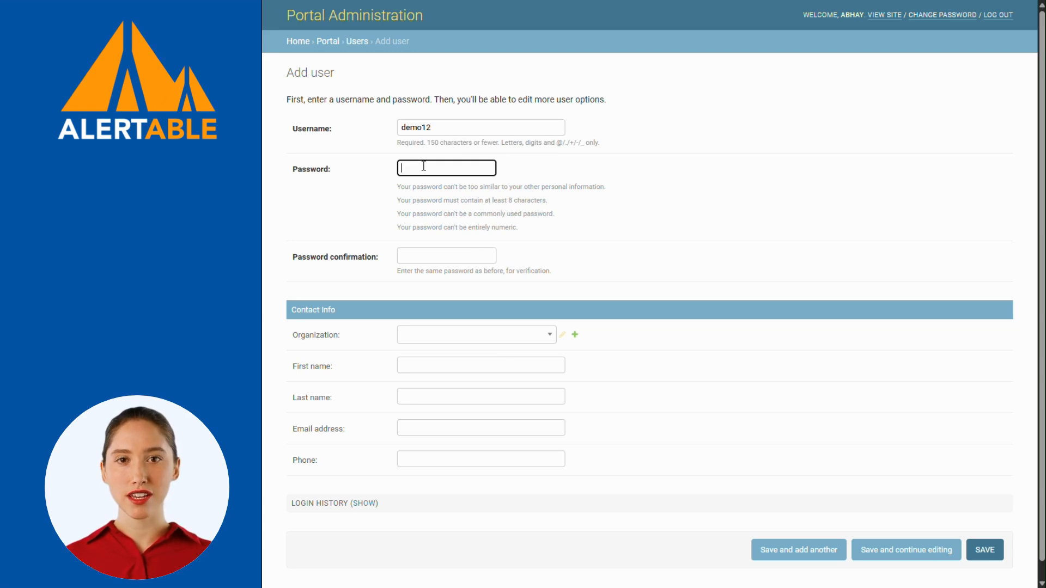
{"action": "type", "text": "demo1"}
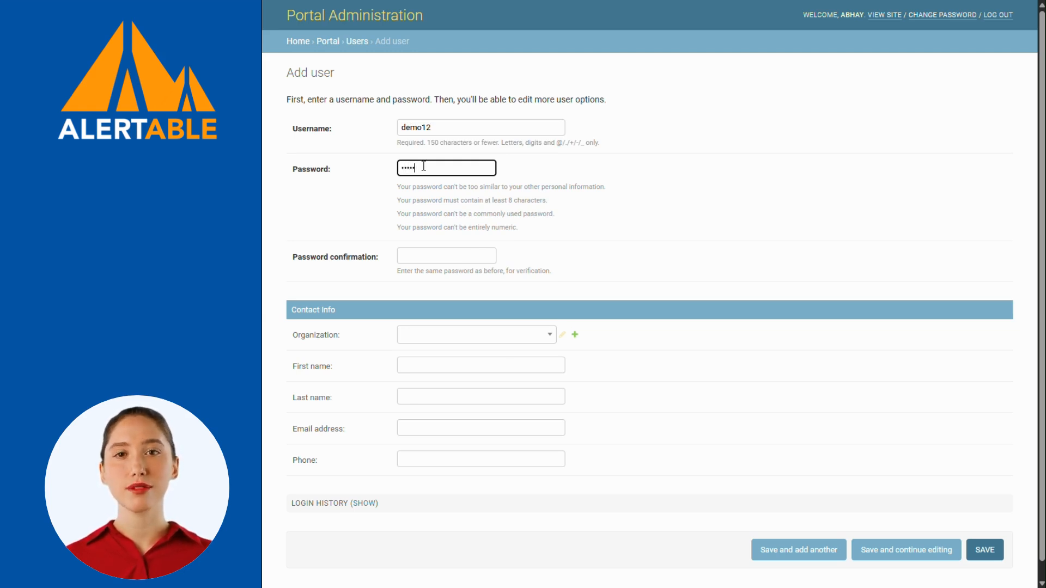
{"action": "type", "text": "2demo12"}
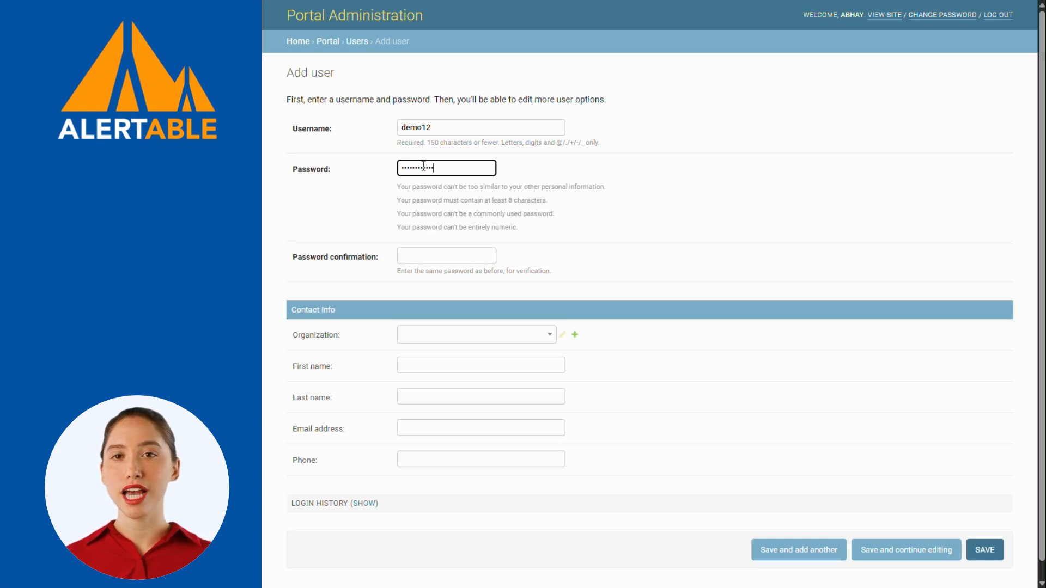
{"action": "left_click", "coordinate": [433, 253]}
{"action": "type", "text": "demo12de"}
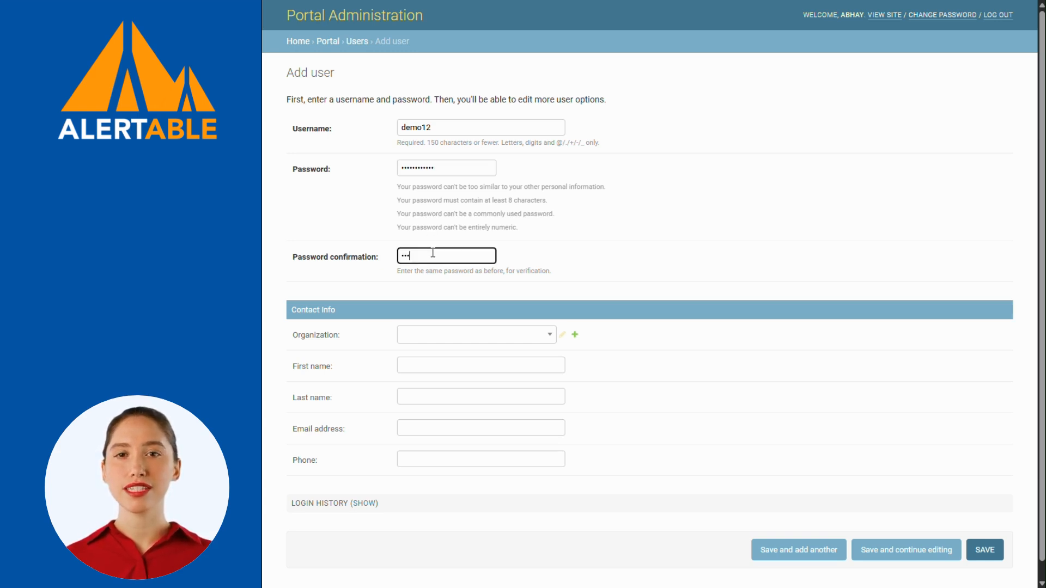
{"action": "type", "text": "mo12"}
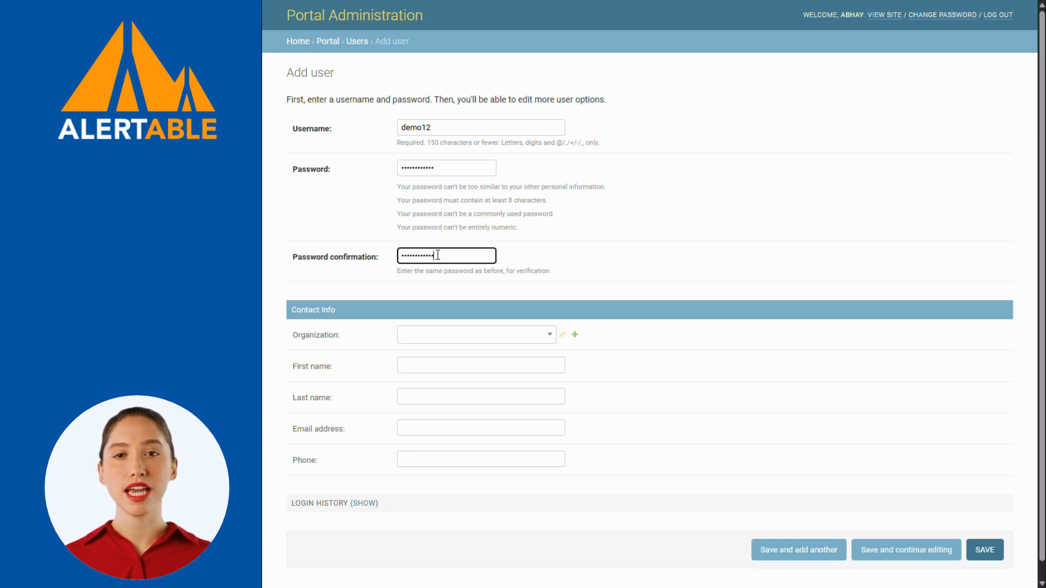
{"action": "scroll", "coordinate": [537, 290], "scroll_direction": "down", "scroll_amount": 1}
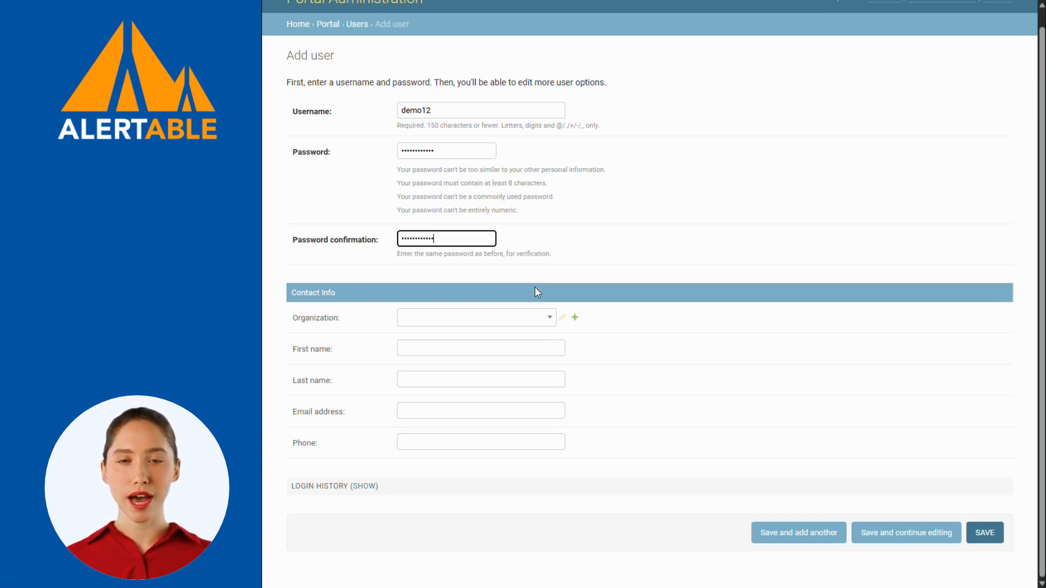
Assign the new user to the organization Example Municipality.
{"action": "left_click", "coordinate": [547, 324]}
{"action": "type", "text": "e"}
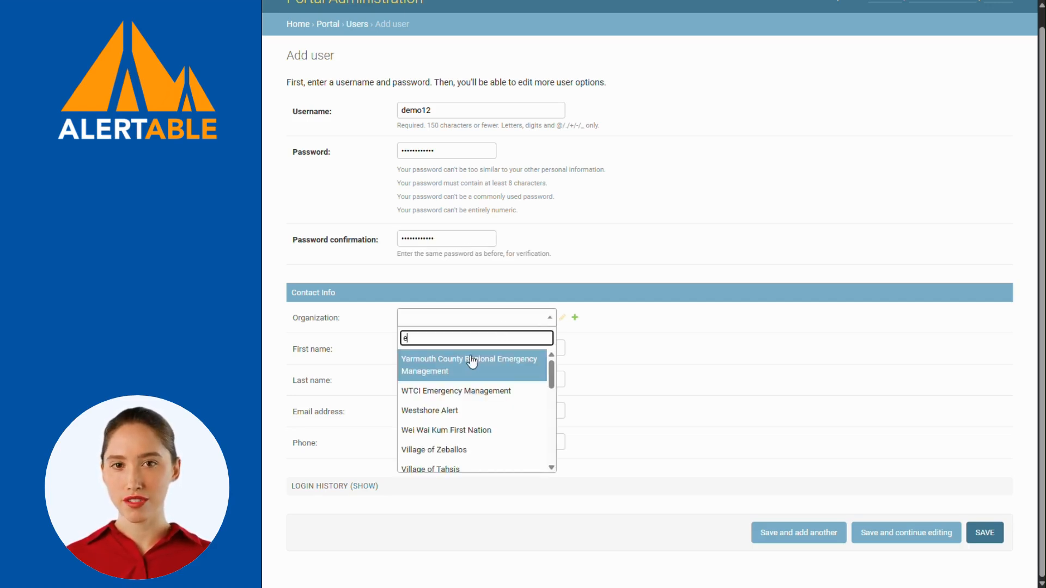
{"action": "type", "text": "xa"}
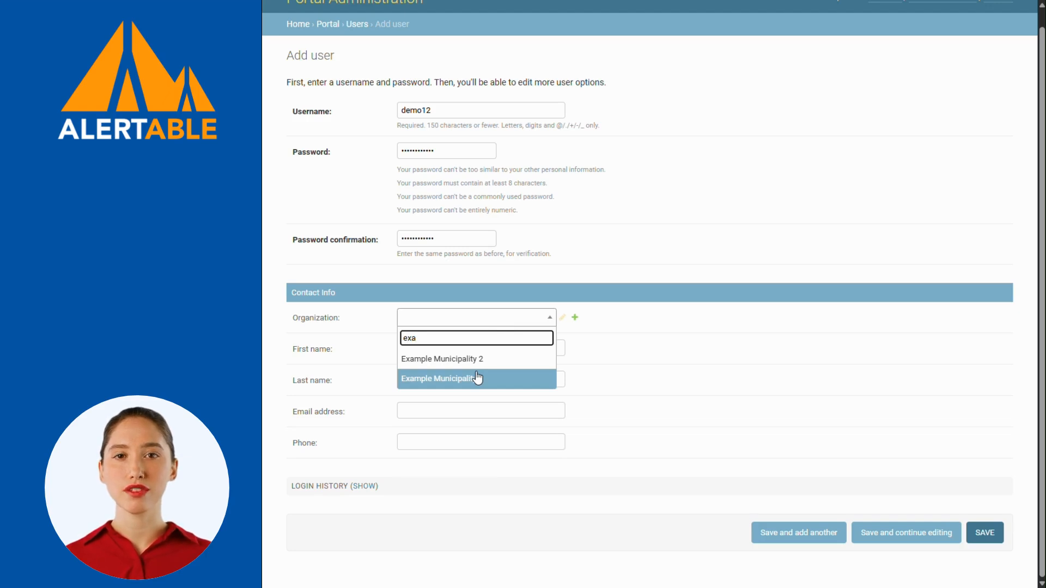
{"action": "left_click", "coordinate": [477, 378]}
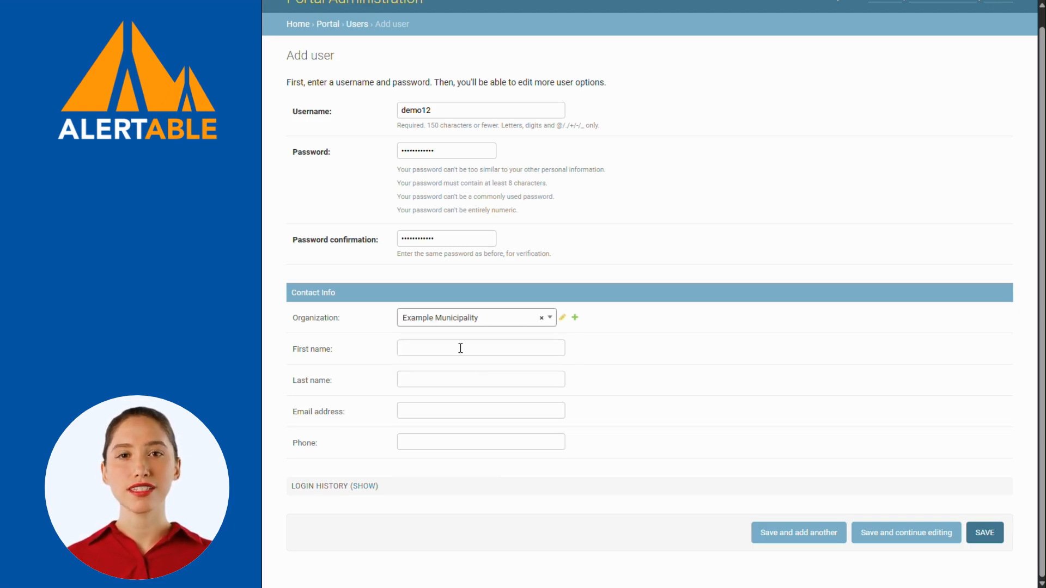
Fill in the user's first name, last name and e-mail address.
{"action": "left_click", "coordinate": [460, 348]}
{"action": "left_click", "coordinate": [615, 353]}
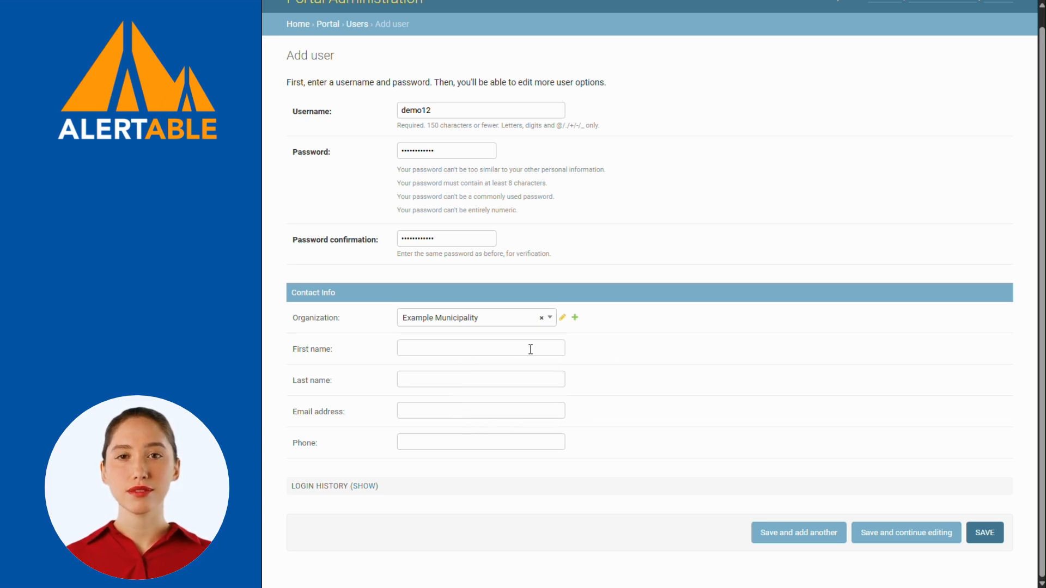
{"action": "left_click", "coordinate": [443, 348]}
{"action": "left_click", "coordinate": [481, 376]}
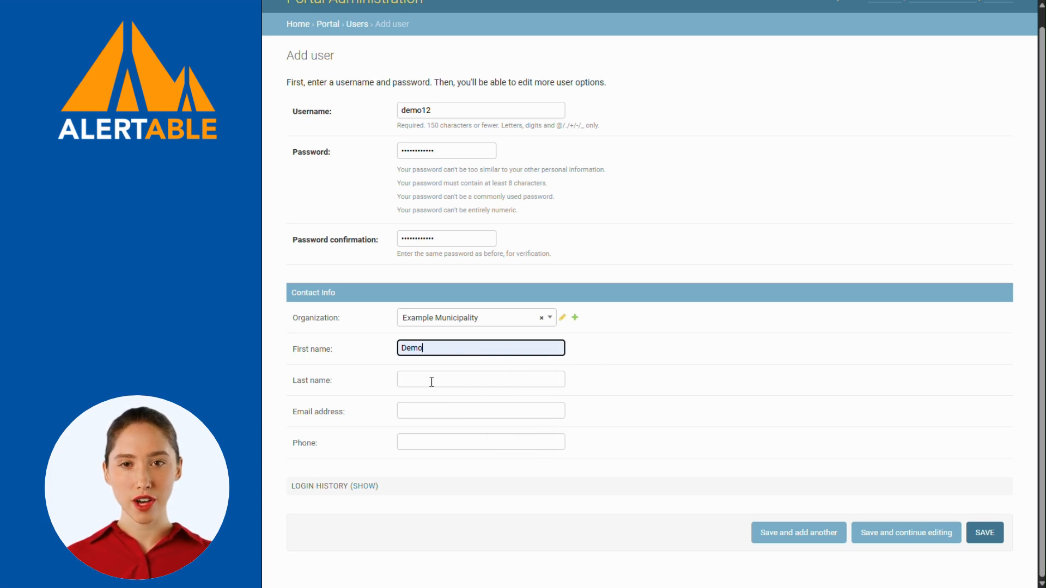
{"action": "left_click", "coordinate": [432, 381]}
{"action": "type", "text": "12"}
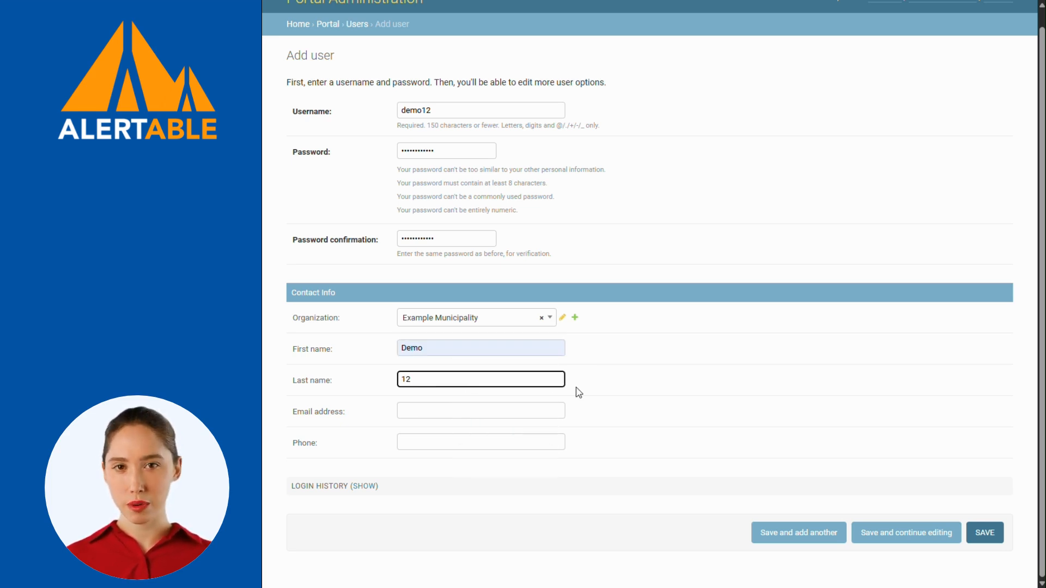
{"action": "left_click", "coordinate": [599, 401]}
{"action": "left_click", "coordinate": [511, 407]}
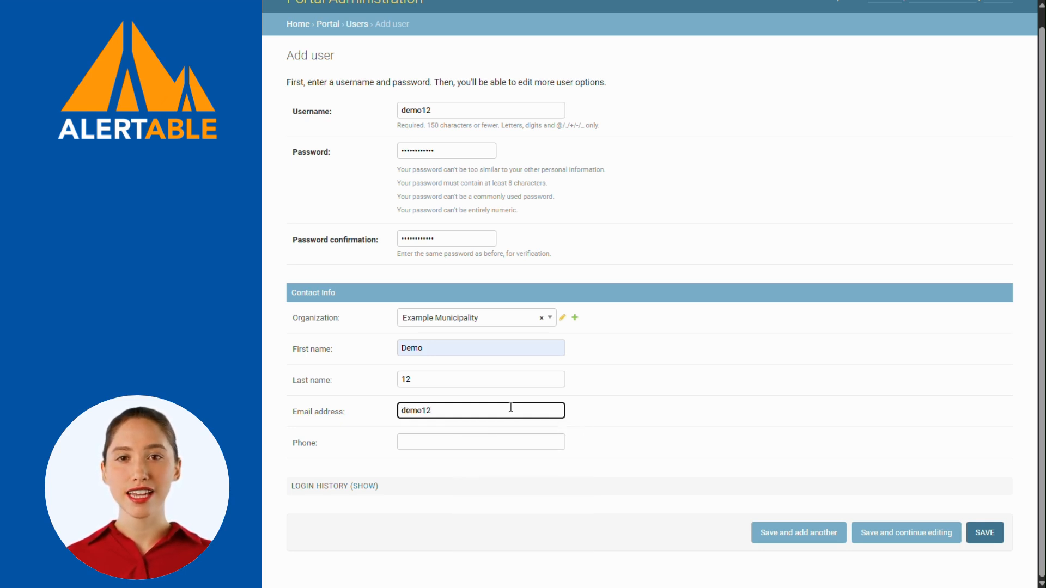
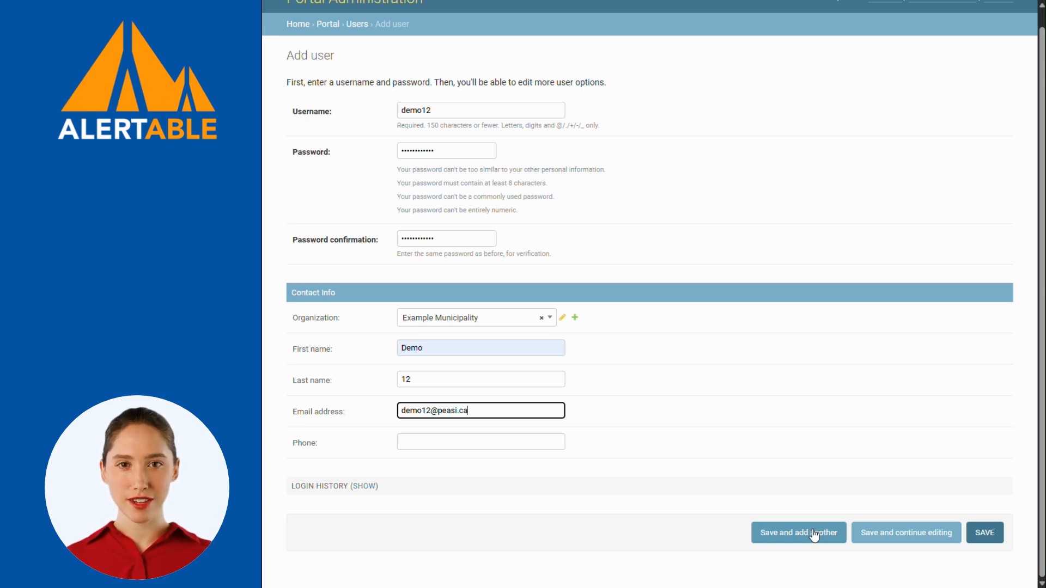
Save the new user demo12, then tick MFA Enable on its Change user page.
{"action": "left_click", "coordinate": [990, 536]}
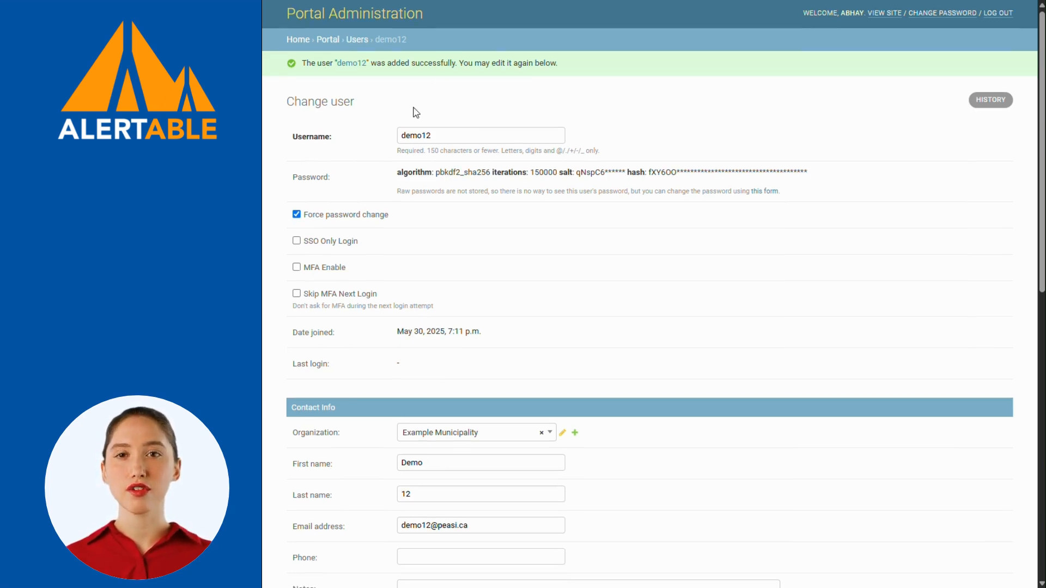
{"action": "scroll", "coordinate": [416, 110], "scroll_direction": "down", "scroll_amount": 1}
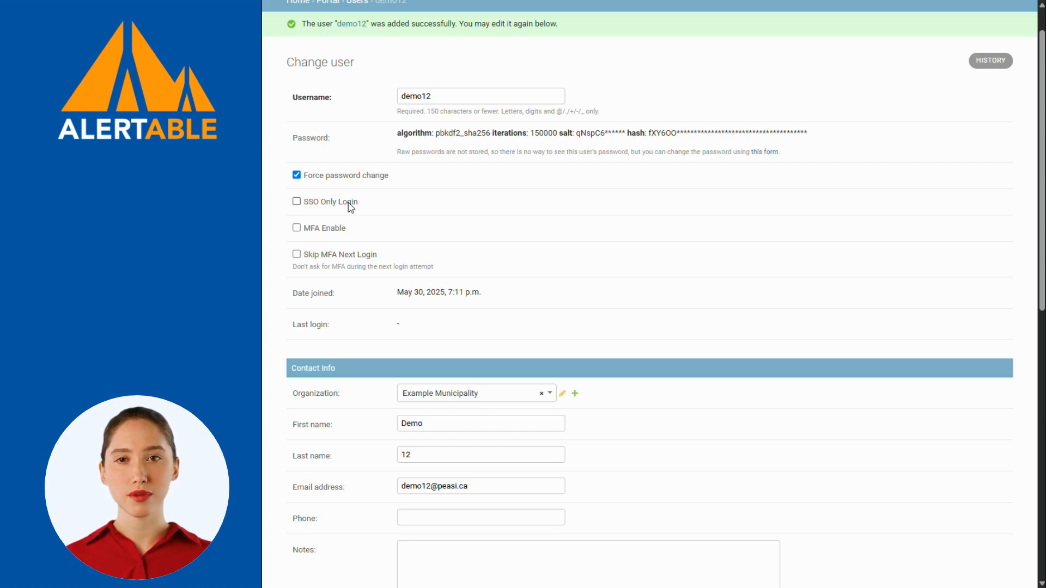
{"action": "left_click", "coordinate": [297, 228]}
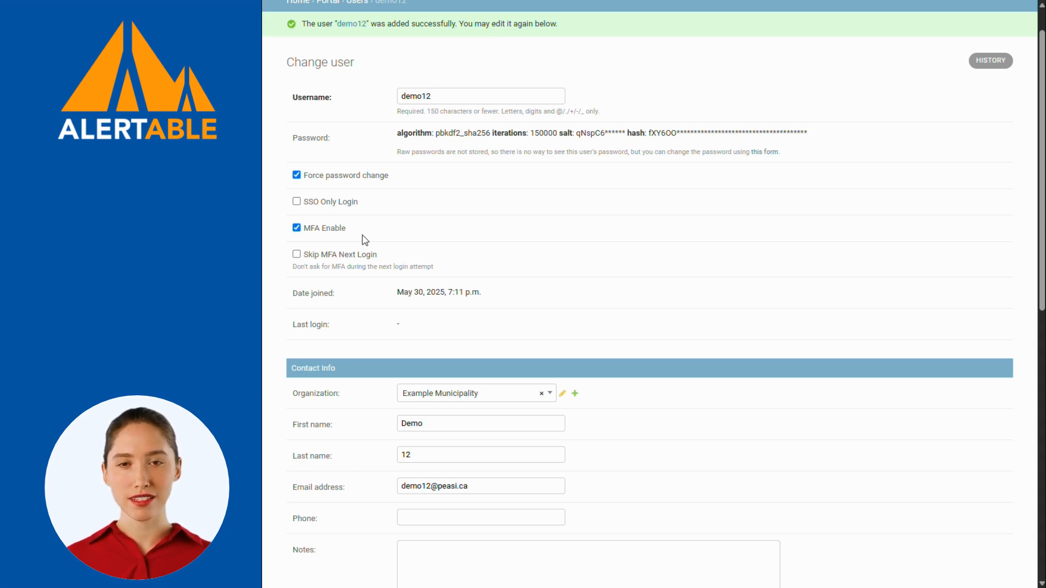
{"action": "scroll", "coordinate": [365, 239], "scroll_direction": "down", "scroll_amount": 1}
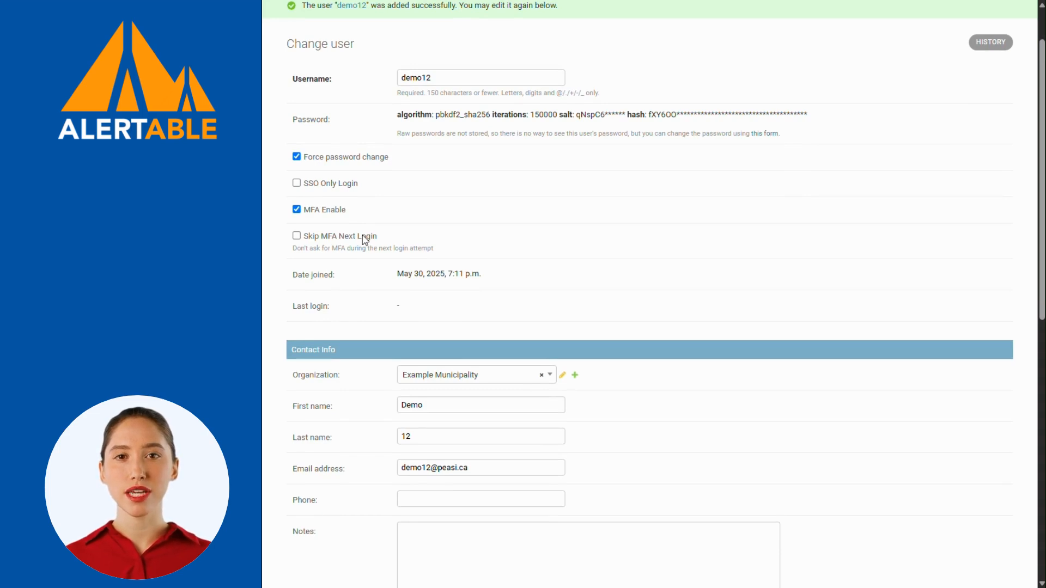
{"action": "scroll", "coordinate": [364, 239], "scroll_direction": "down", "scroll_amount": 4}
{"action": "left_click", "coordinate": [420, 303]}
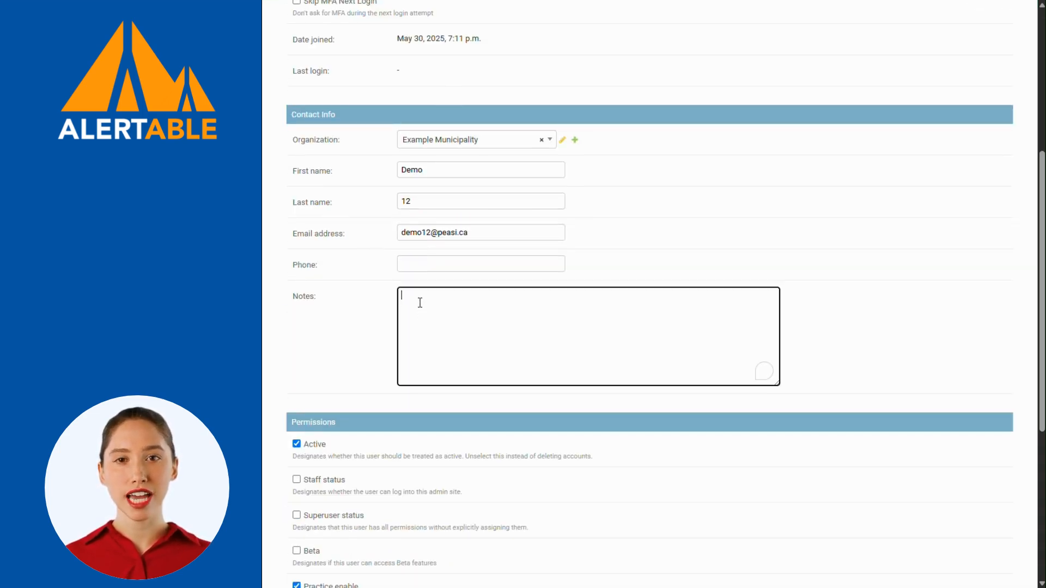
{"action": "left_click", "coordinate": [368, 322]}
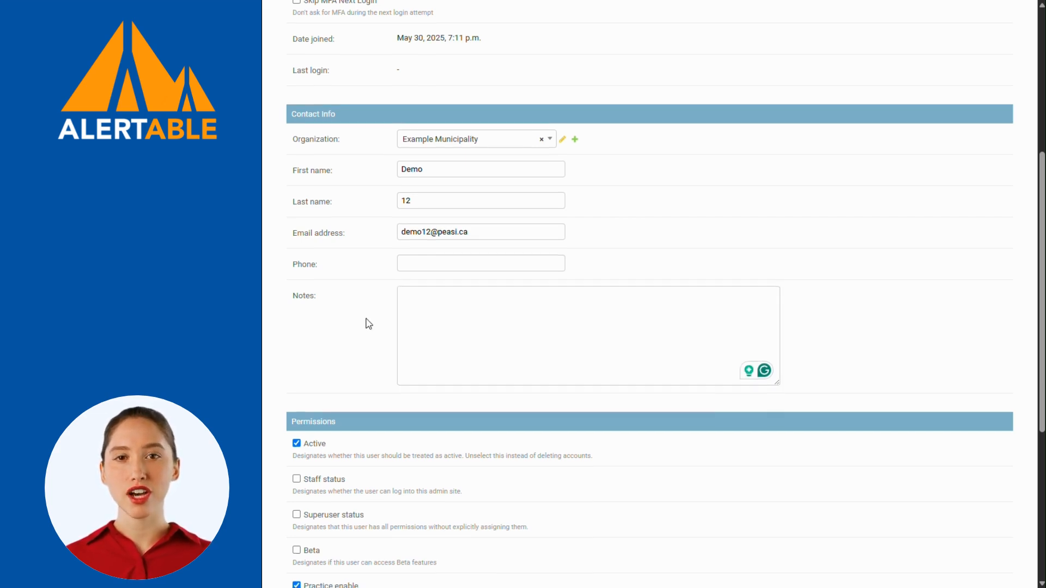
{"action": "scroll", "coordinate": [367, 324], "scroll_direction": "down", "scroll_amount": 3}
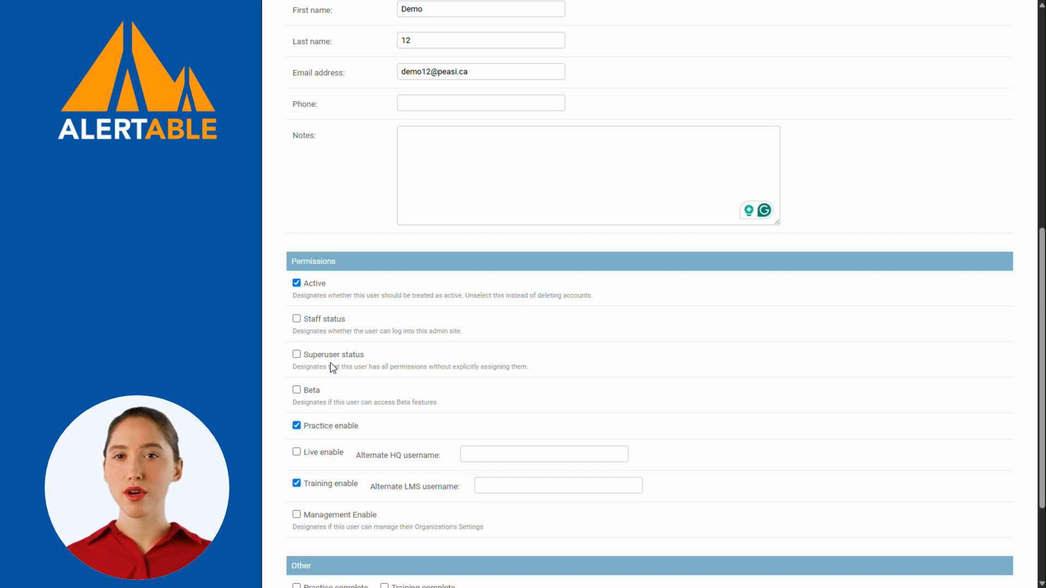
{"action": "scroll", "coordinate": [332, 367], "scroll_direction": "down", "scroll_amount": 1}
{"action": "scroll", "coordinate": [332, 368], "scroll_direction": "down", "scroll_amount": 3}
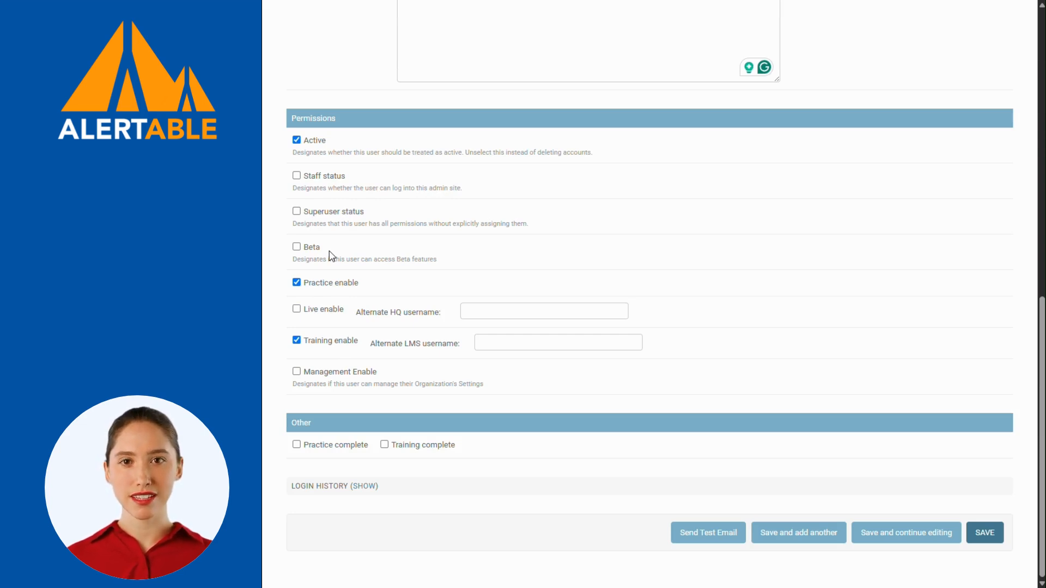
{"action": "left_click", "coordinate": [297, 247]}
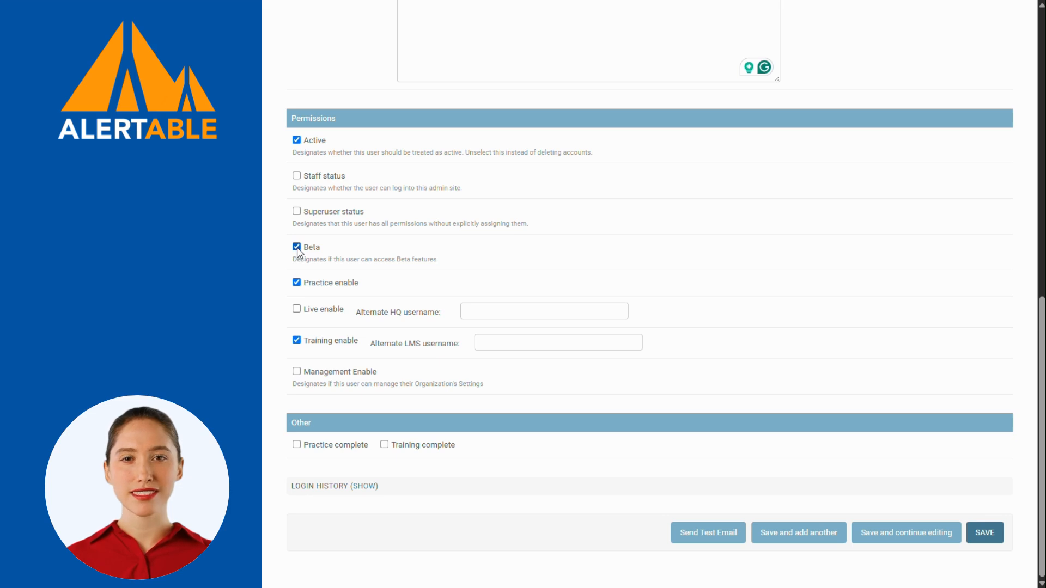
{"action": "left_click", "coordinate": [297, 247]}
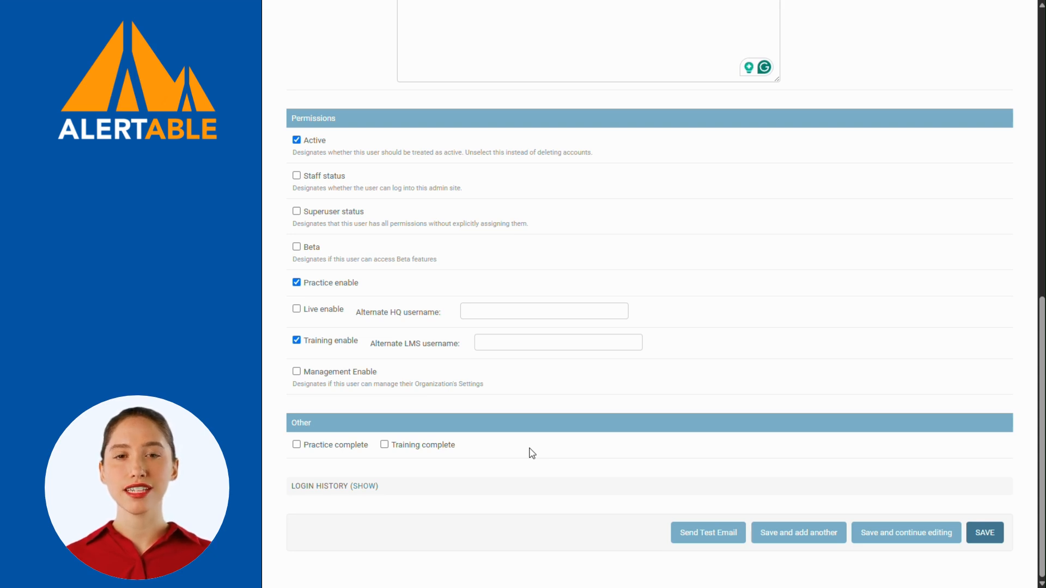
Save demo12's settings so it appears as active in the users list.
{"action": "left_click", "coordinate": [983, 533]}
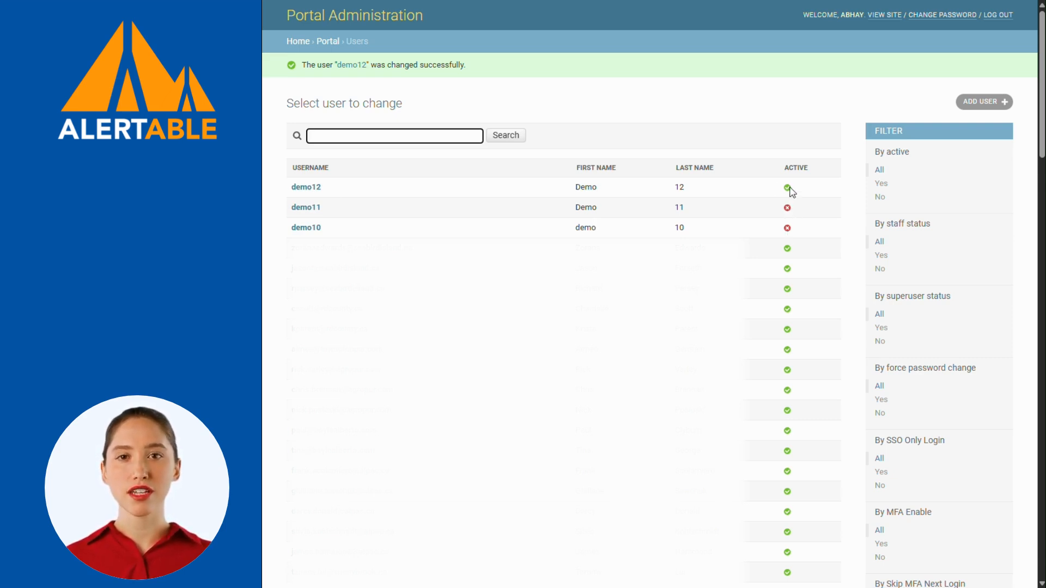
Reopen demo12 and tick Practice complete and Training complete, leaving Live enable off.
{"action": "left_click", "coordinate": [311, 188]}
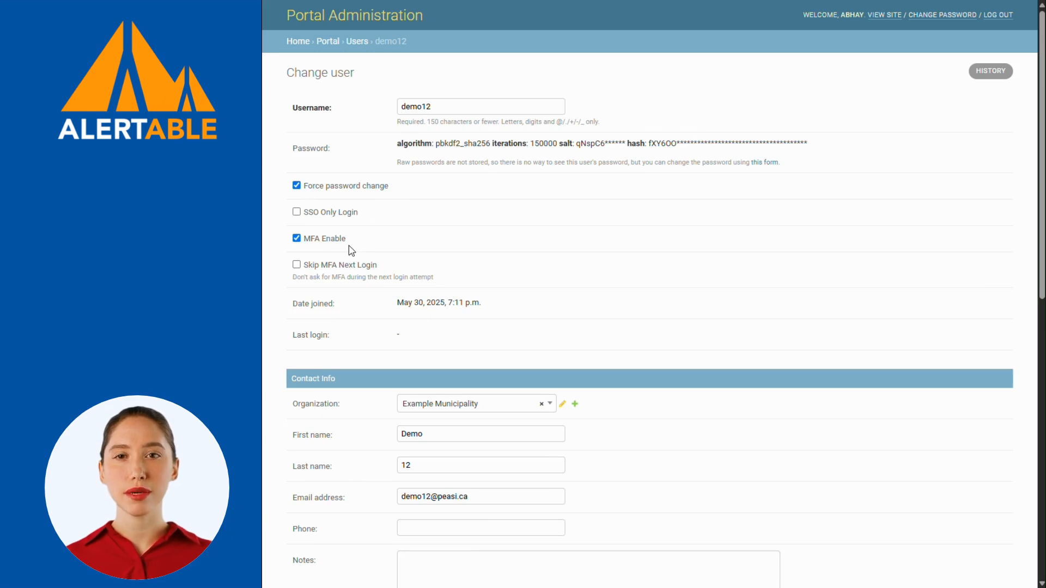
{"action": "scroll", "coordinate": [351, 275], "scroll_direction": "down", "scroll_amount": 4}
{"action": "scroll", "coordinate": [351, 278], "scroll_direction": "down", "scroll_amount": 5}
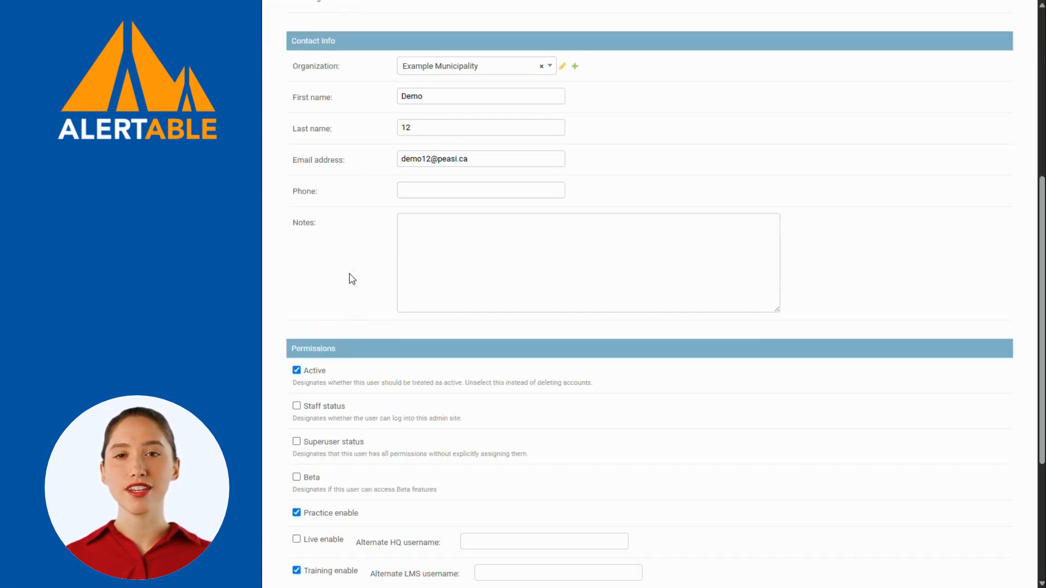
{"action": "scroll", "coordinate": [351, 278], "scroll_direction": "down", "scroll_amount": 1}
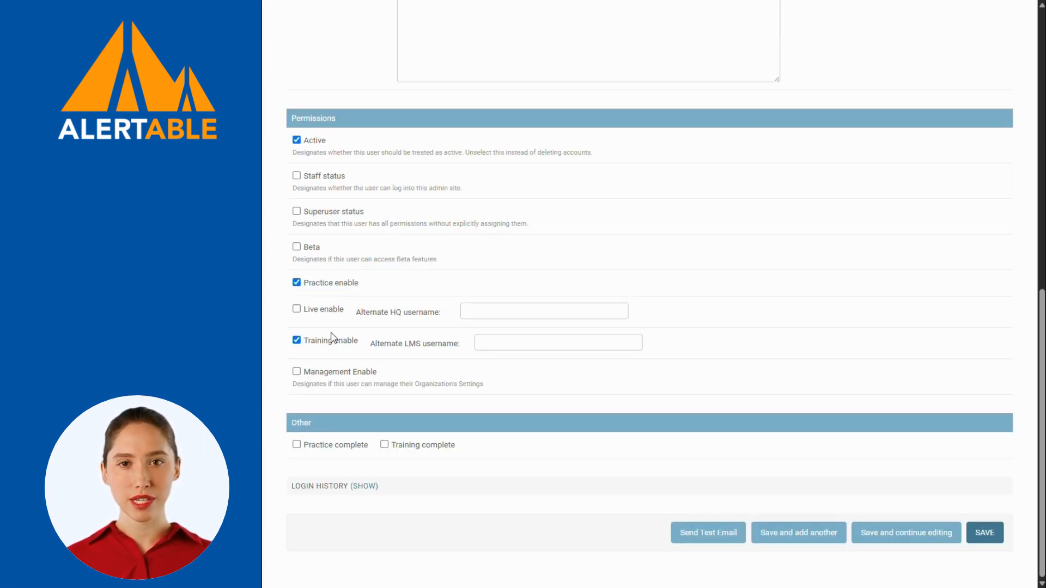
{"action": "left_click", "coordinate": [296, 445]}
{"action": "left_click", "coordinate": [387, 446]}
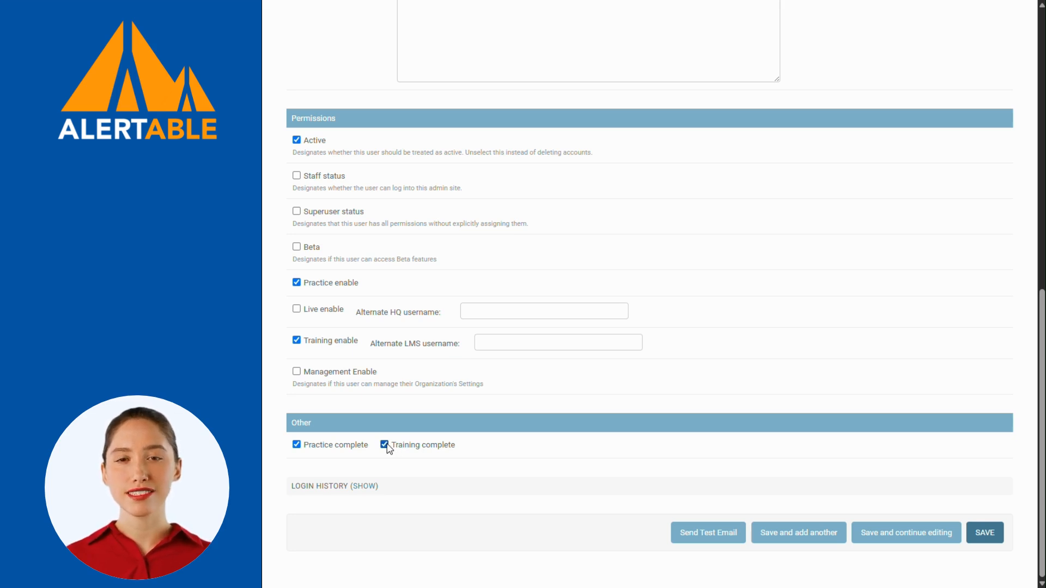
{"action": "left_click", "coordinate": [296, 309]}
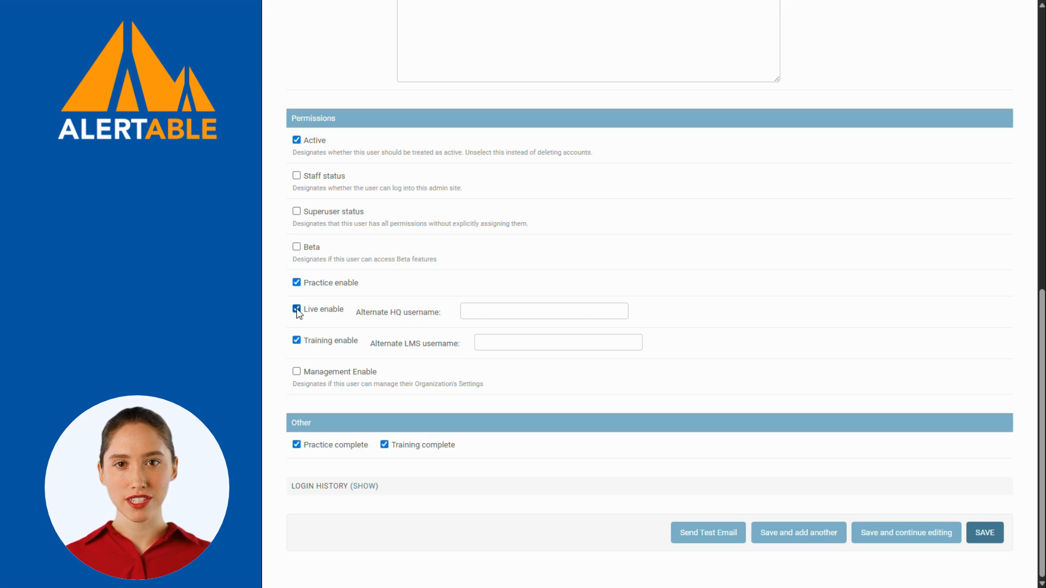
{"action": "left_click", "coordinate": [297, 309]}
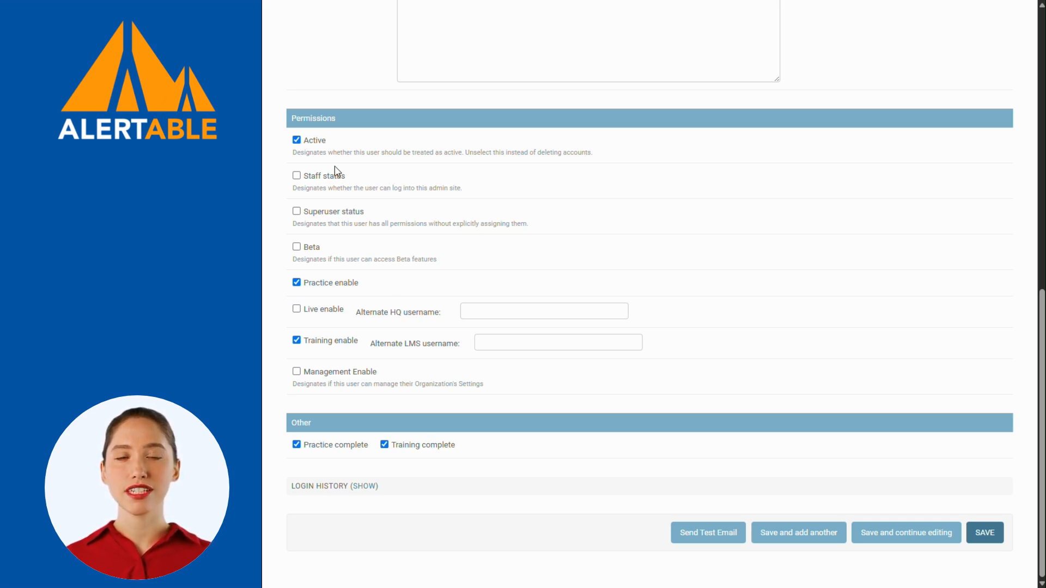
Untick Active for demo12 and save so it shows as inactive.
{"action": "left_click", "coordinate": [297, 140]}
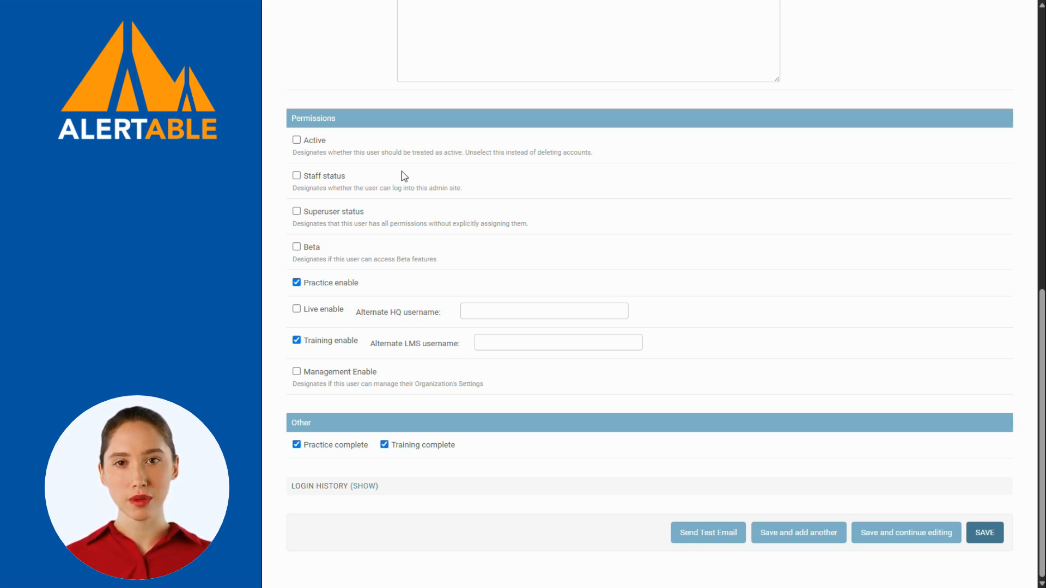
{"action": "left_click", "coordinate": [984, 535]}
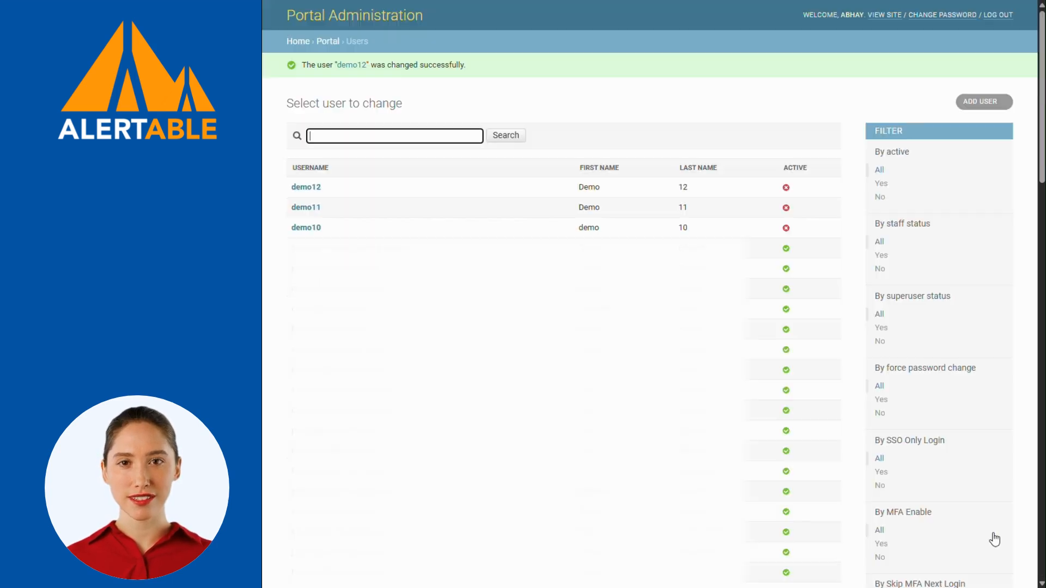